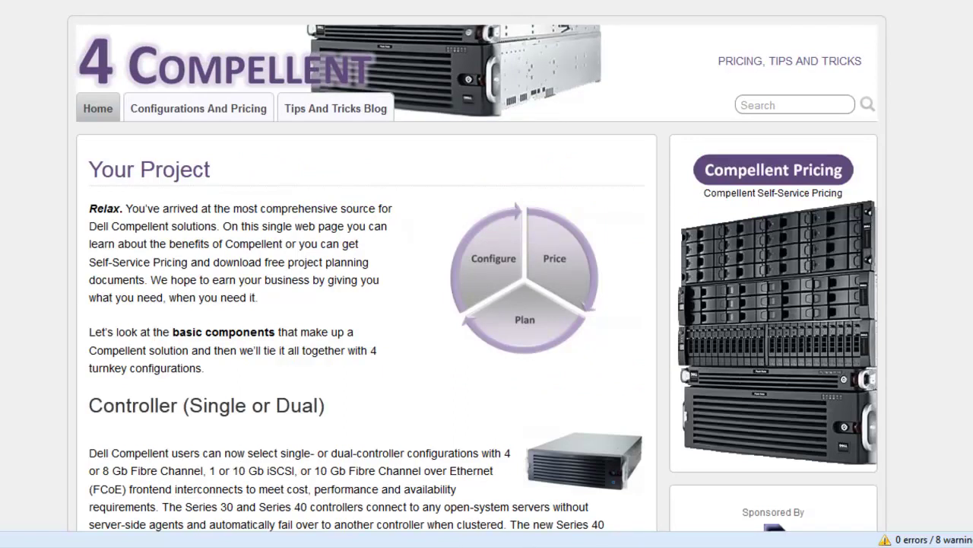
- Browse the 4Compellent home page and follow the Compellent Pricing sidebar link
scroll(487, 266, "down", 8)
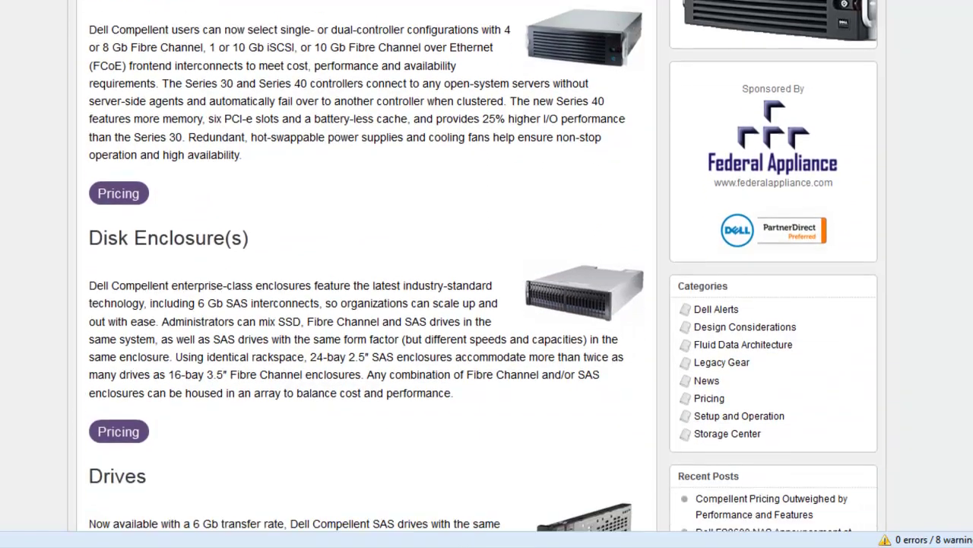
scroll(890, 105, "up", 8)
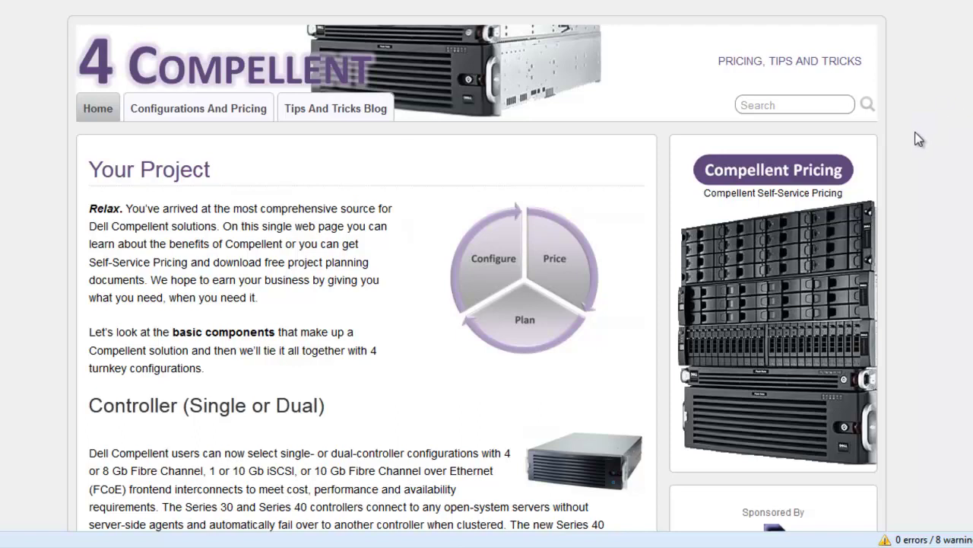
left_click(807, 173)
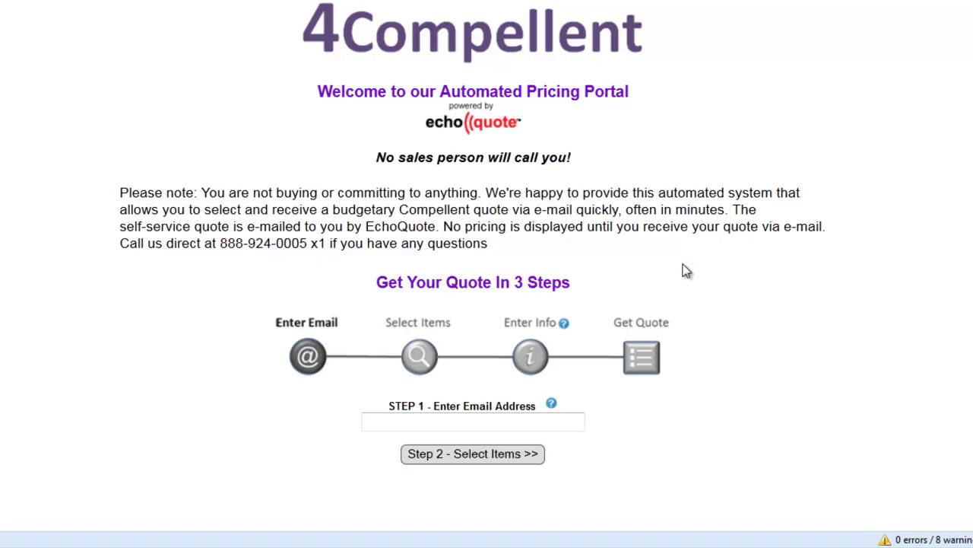
- Read the portal intro and place the cursor in the Step 1 email field
left_click_drag(202, 192, 470, 195)
left_click(373, 237)
mouse_move(436, 335)
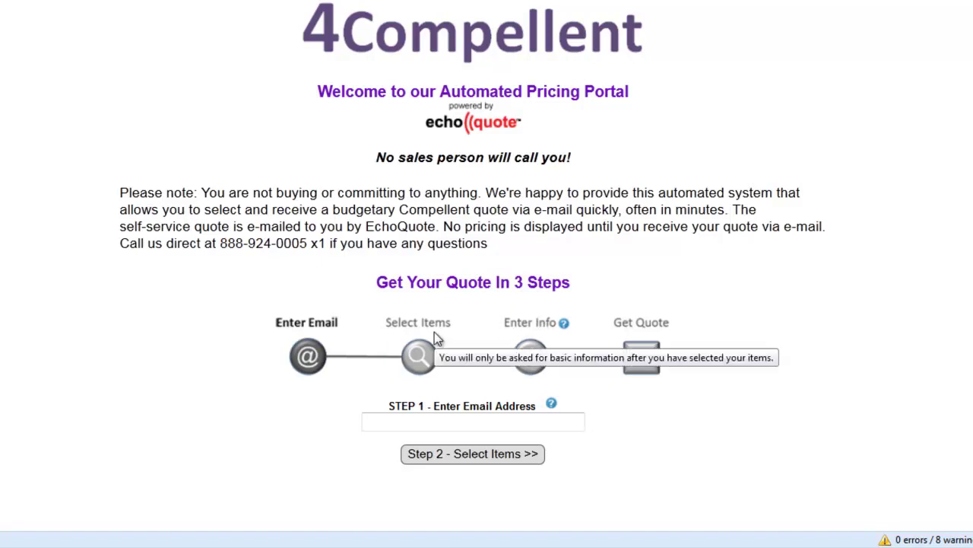
left_click(469, 423)
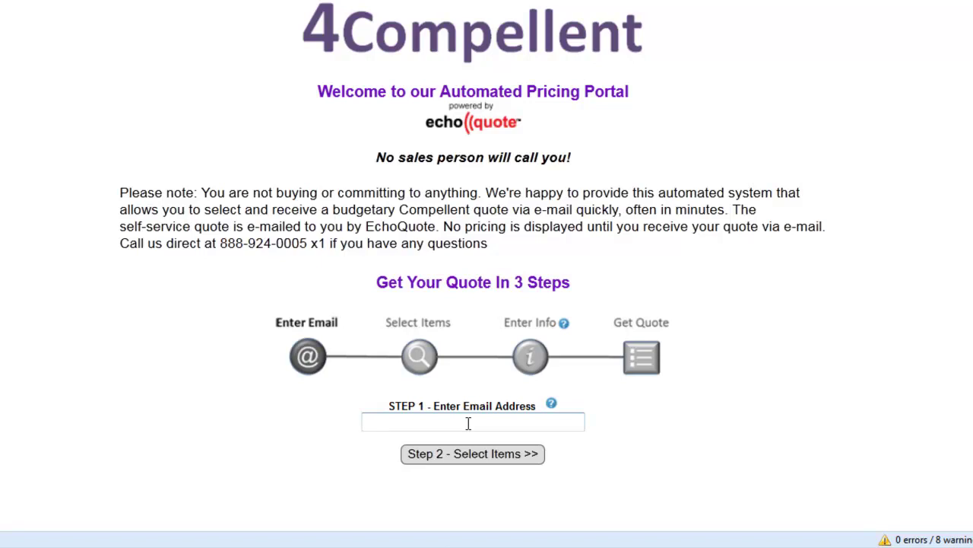
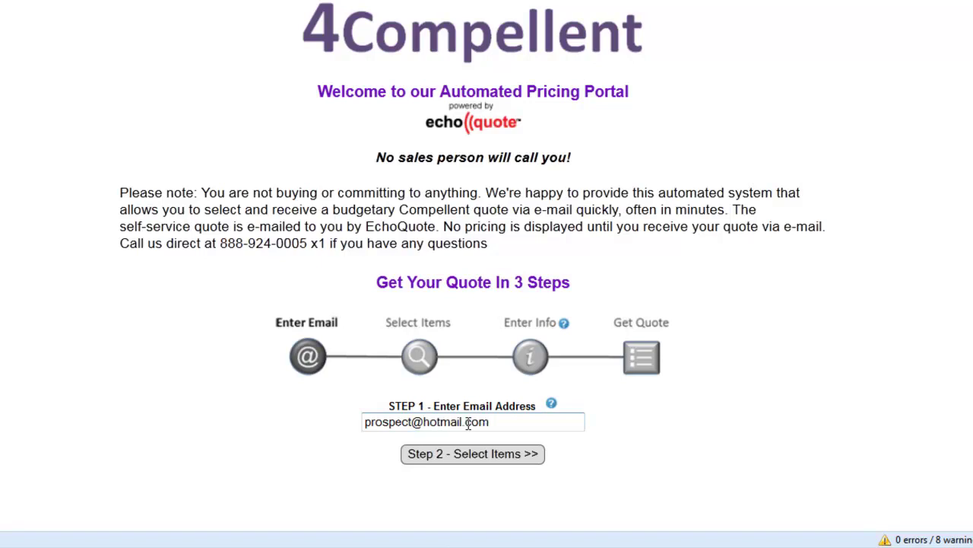
- Replace the rejected Hotmail address with the suggested company email and continue to Step 2
key("Return")
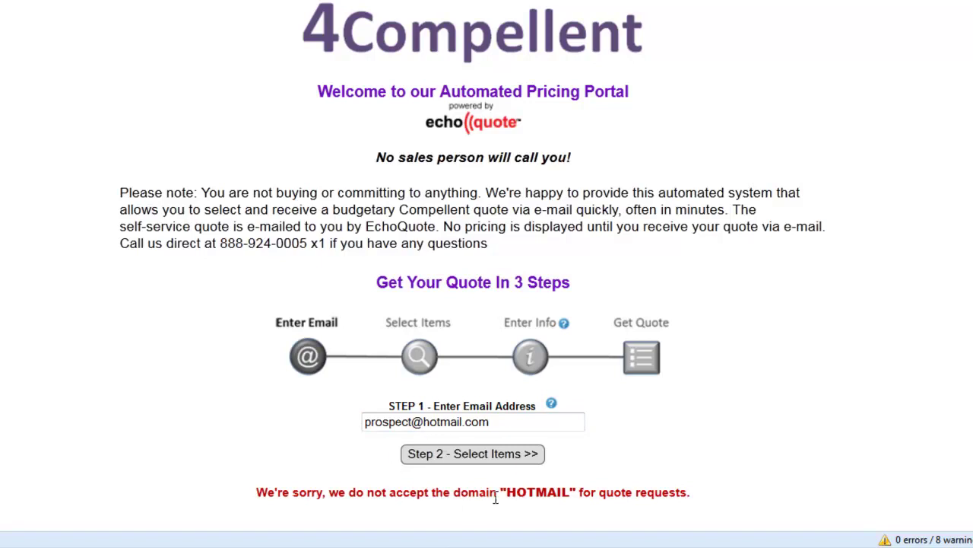
left_click(490, 421)
key("ctrl+a")
key("BackSpace")
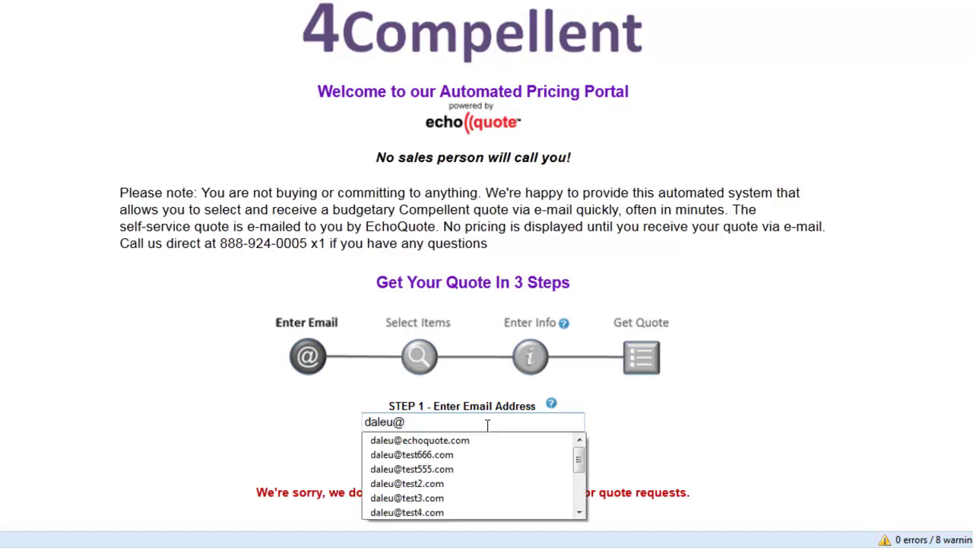
left_click(481, 441)
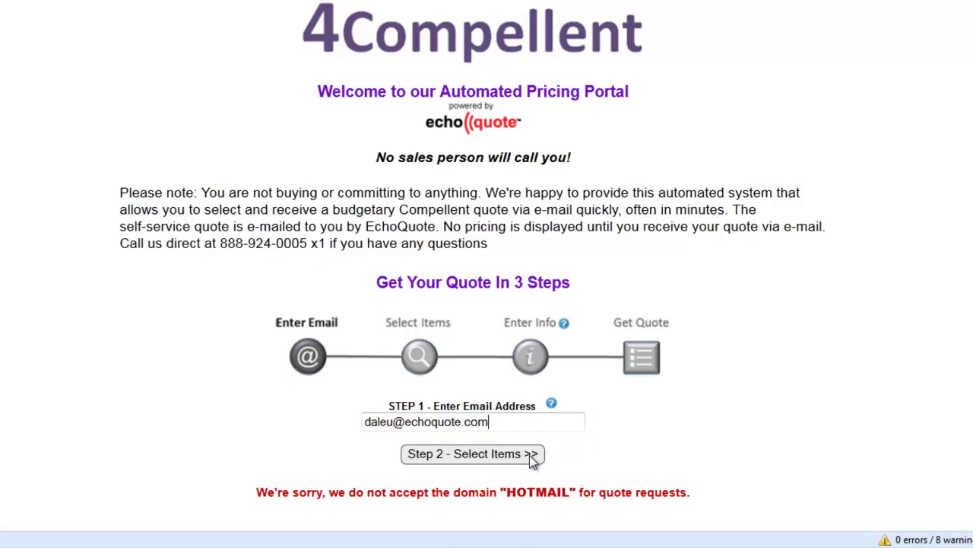
left_click(531, 455)
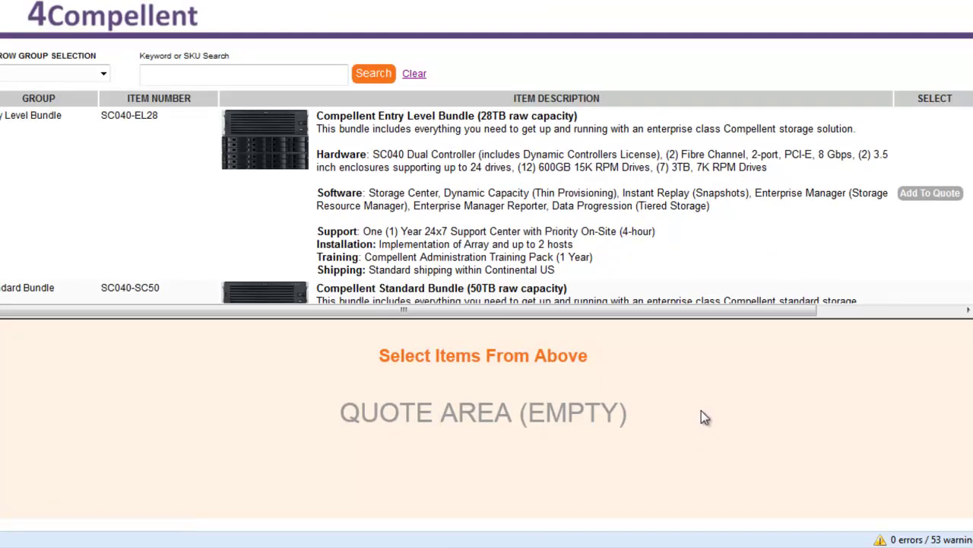
- Enlarge the product list and add the Compellent Standard Bundle (50TB, SC040-SC50) to the quote
left_click_drag(684, 319, 686, 343)
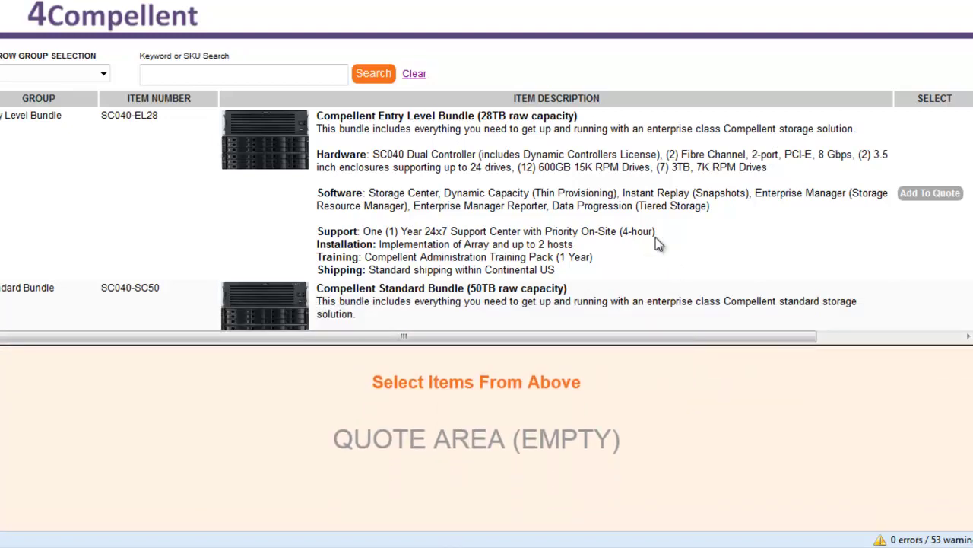
scroll(487, 190, "down", 4)
scroll(487, 191, "up", 3)
scroll(645, 149, "up", 1)
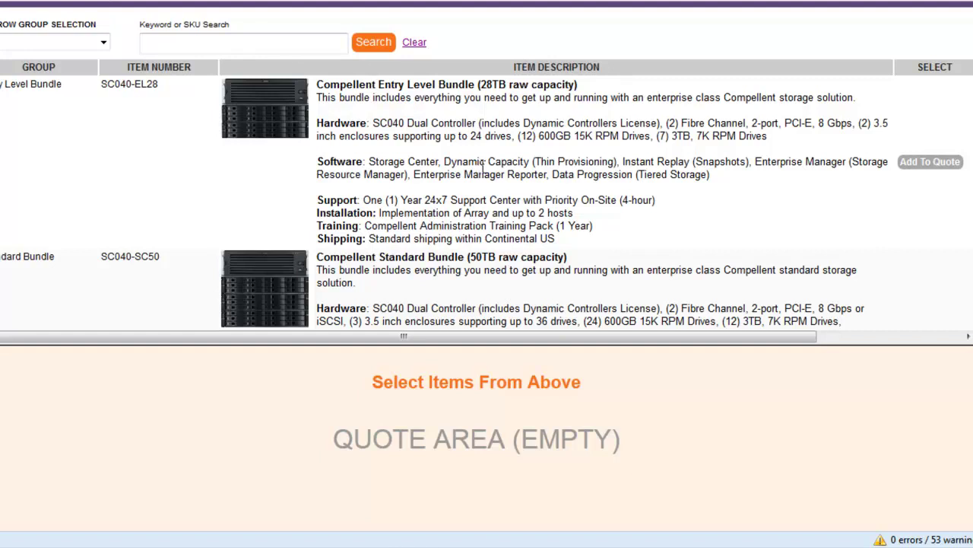
left_click_drag(377, 88, 582, 89)
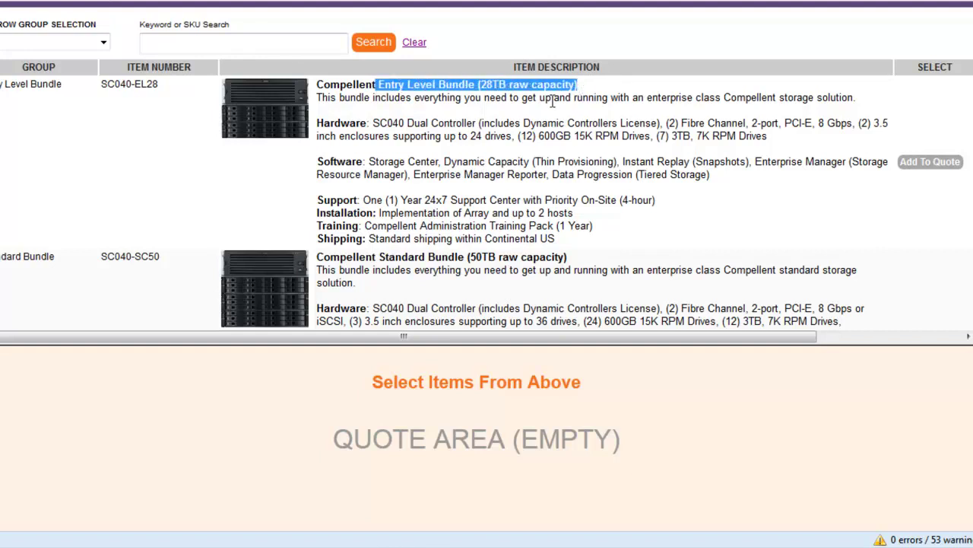
left_click(490, 189)
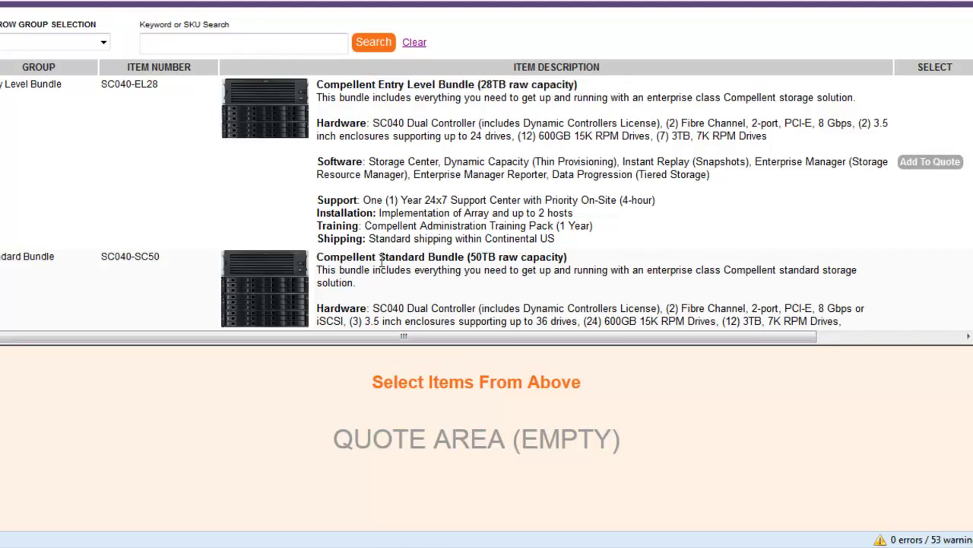
left_click_drag(380, 259, 499, 259)
left_click(650, 241)
scroll(487, 166, "down", 2)
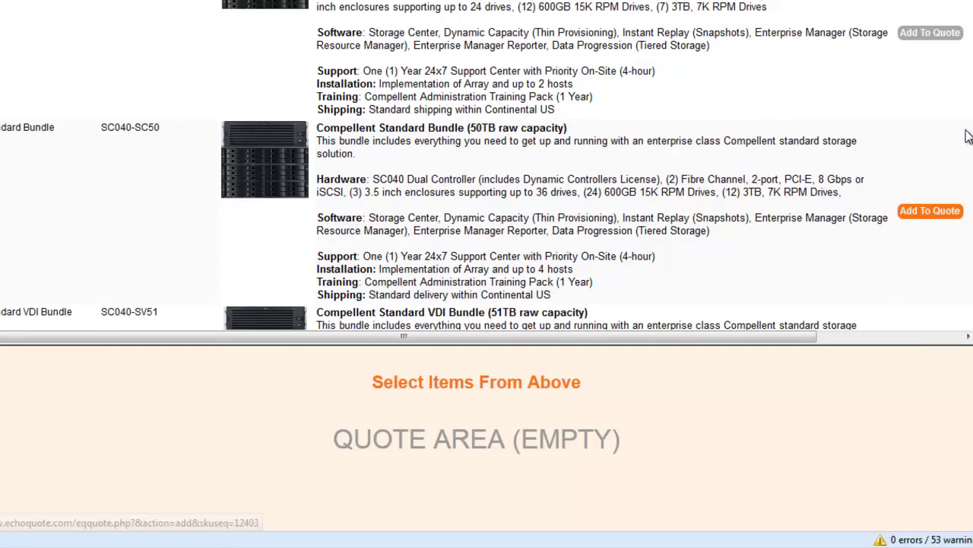
left_click(921, 210)
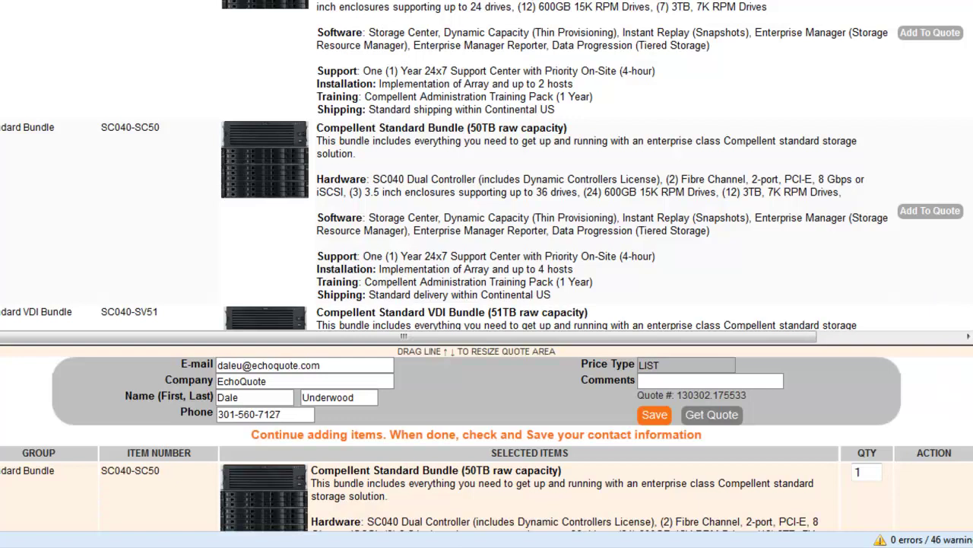
- Add the Extra Enclosure, 5.4TB, save the contact details, and submit the quote with Get Quote
scroll(482, 166, "down", 3)
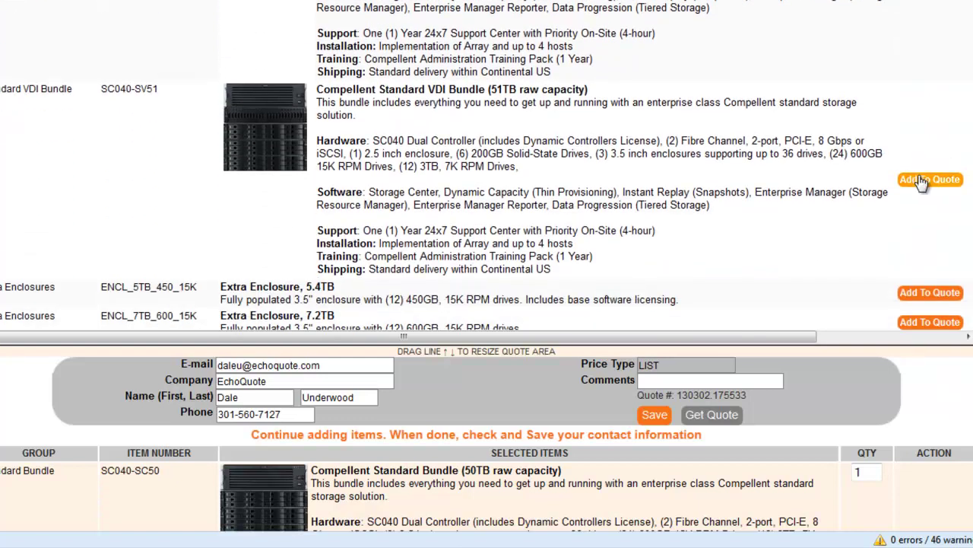
left_click(916, 293)
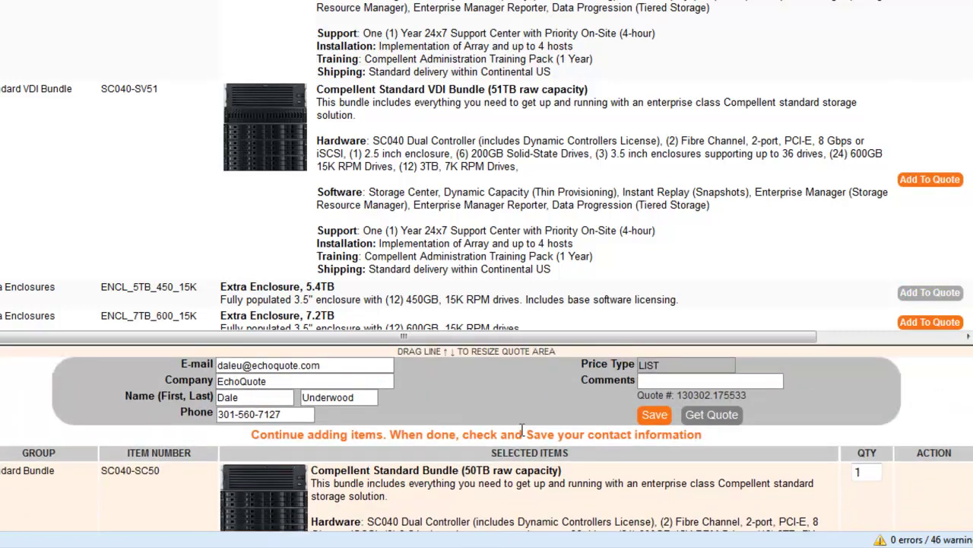
left_click(650, 418)
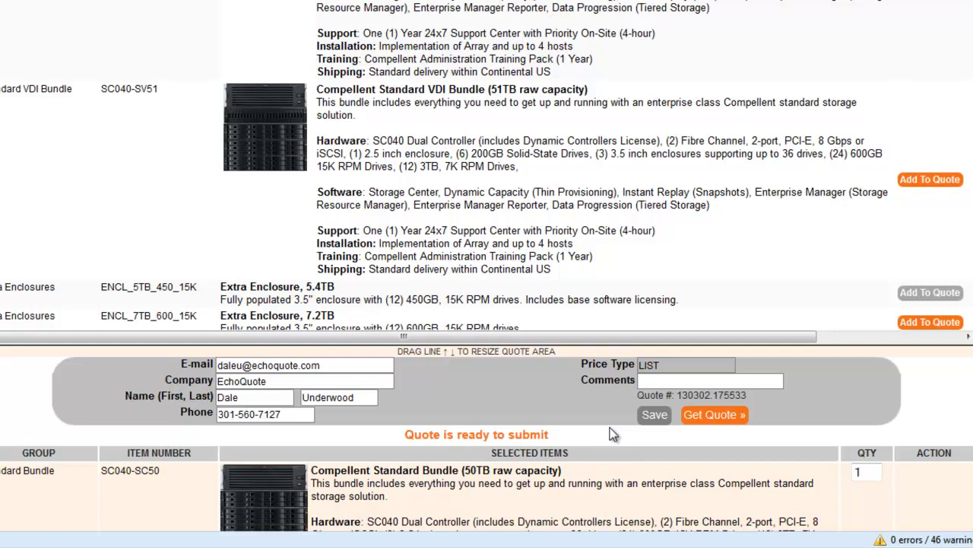
left_click(715, 417)
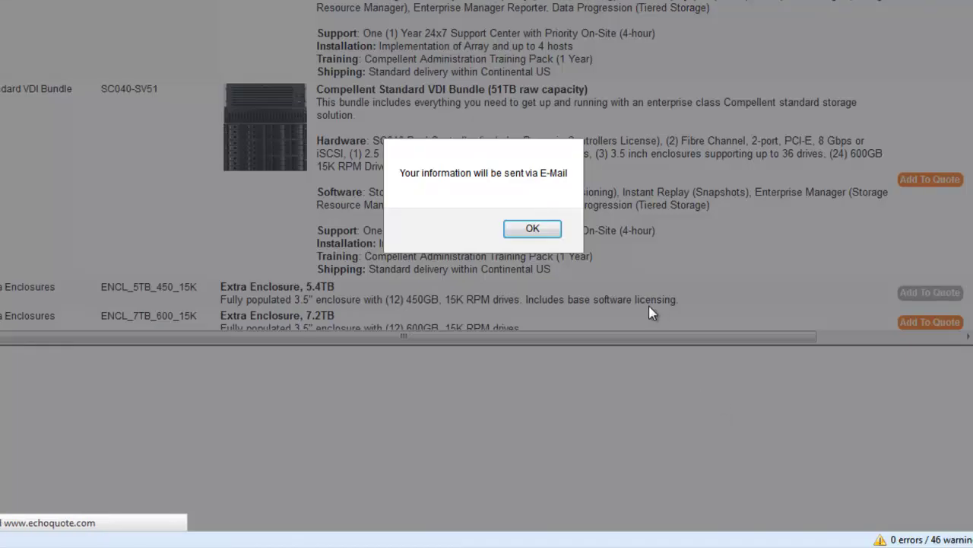
- Dismiss the e-mail notice alert so the quote is queued to send
left_click(533, 229)
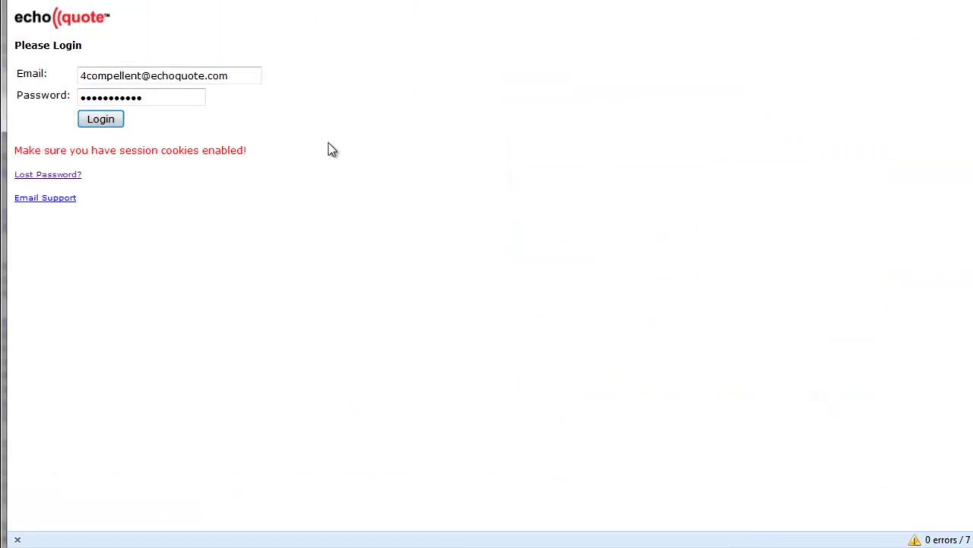
- Log in, review the $159,670.00 quote request details, and approve it
left_click(114, 118)
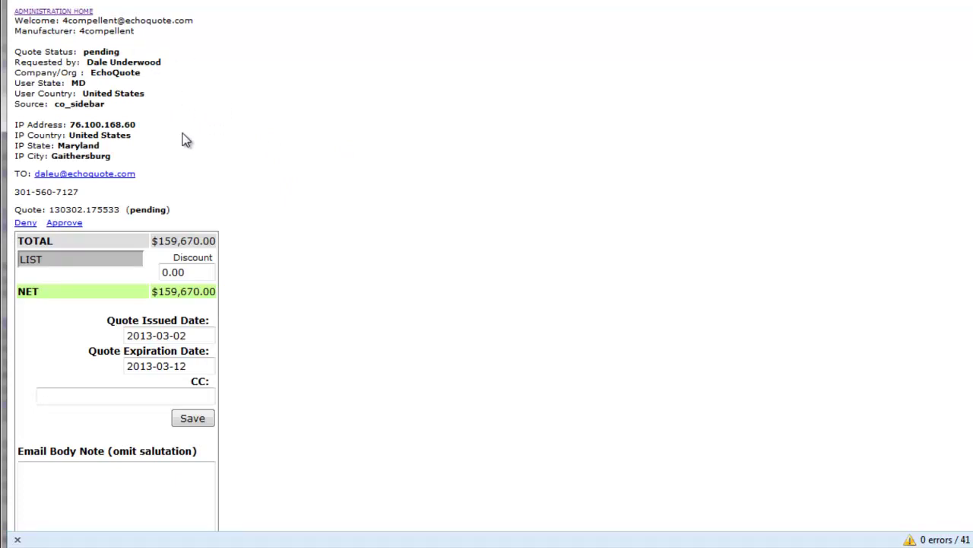
scroll(297, 222, "down", 3)
scroll(300, 223, "down", 3)
scroll(300, 223, "up", 4)
scroll(299, 223, "up", 2)
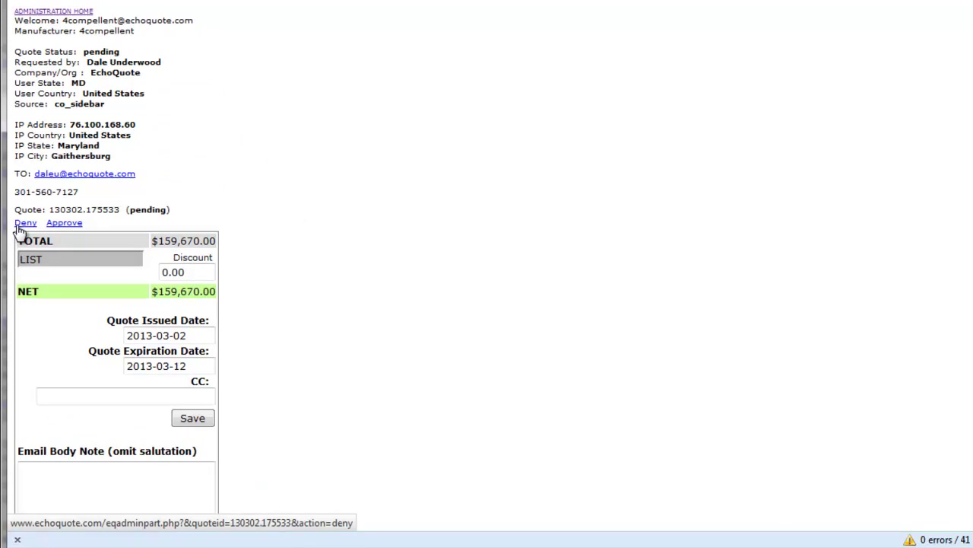
left_click(67, 224)
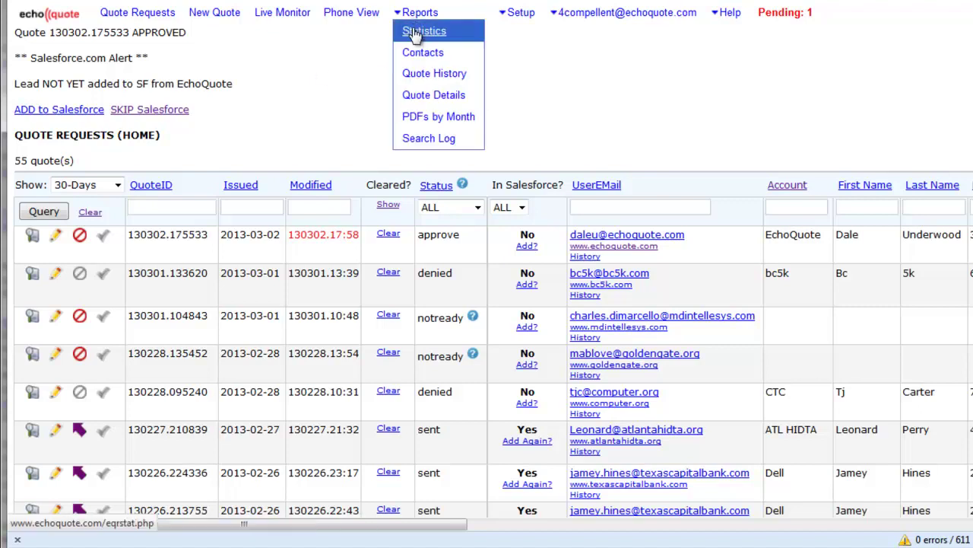
- Open Reports > Statistics and scroll down to Monthly Averages and Top Sources
left_click(419, 32)
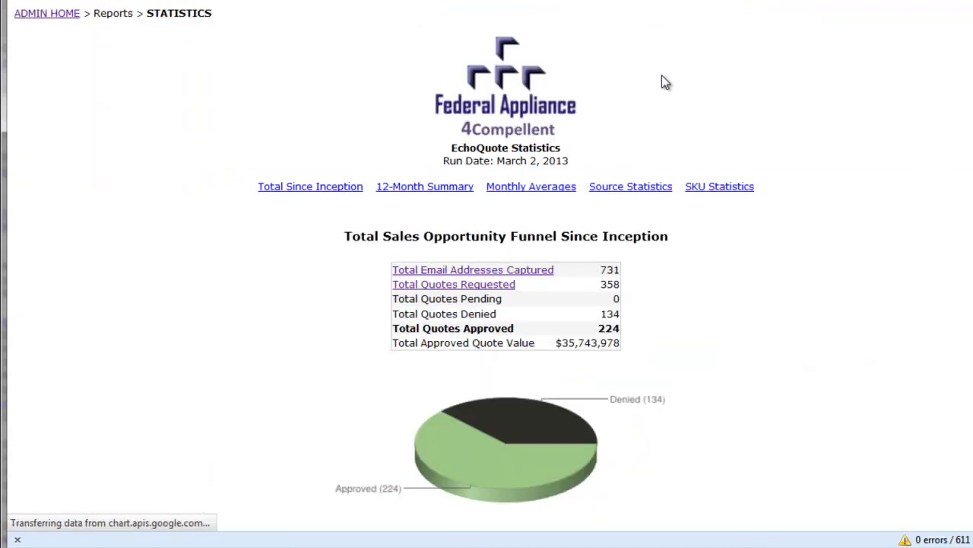
scroll(665, 83, "down", 15)
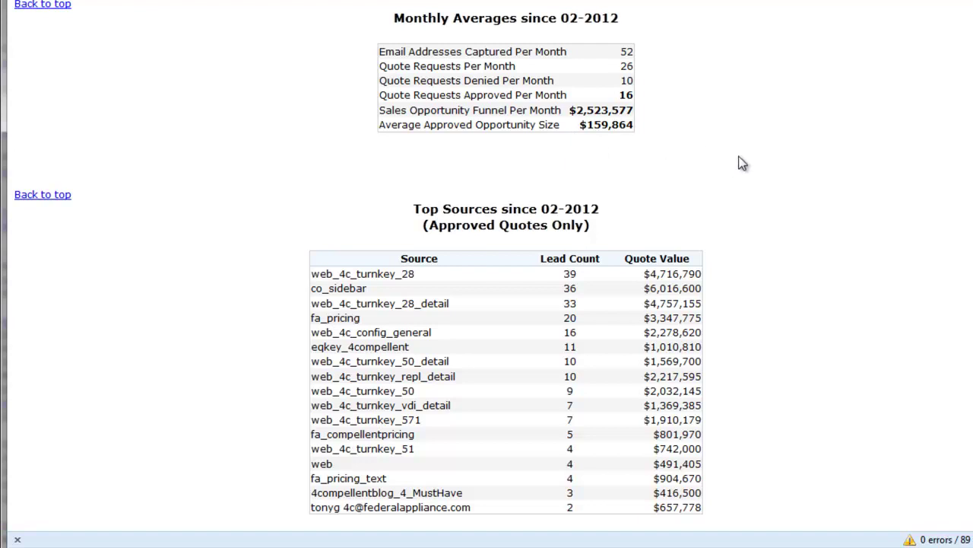
scroll(771, 163, "down", 5)
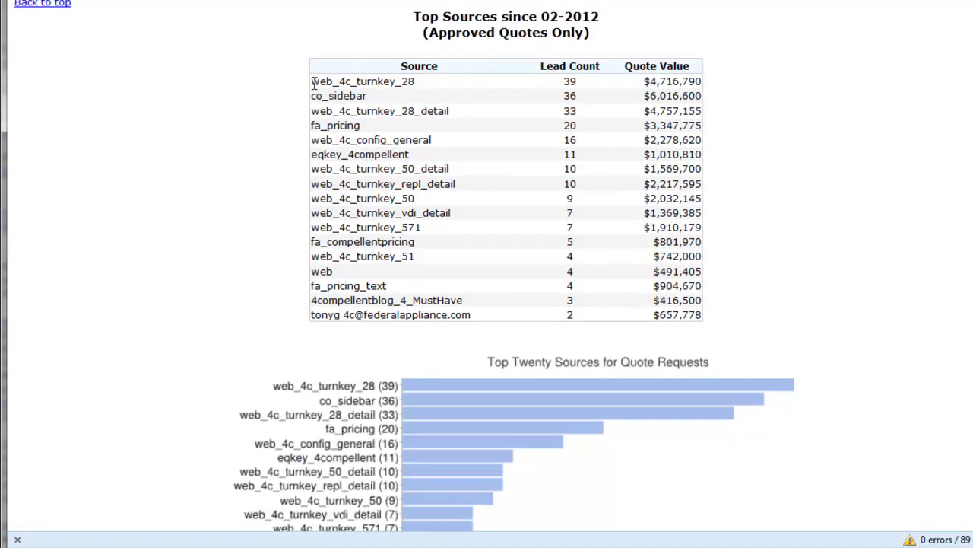
left_click_drag(312, 83, 401, 81)
left_click(428, 82)
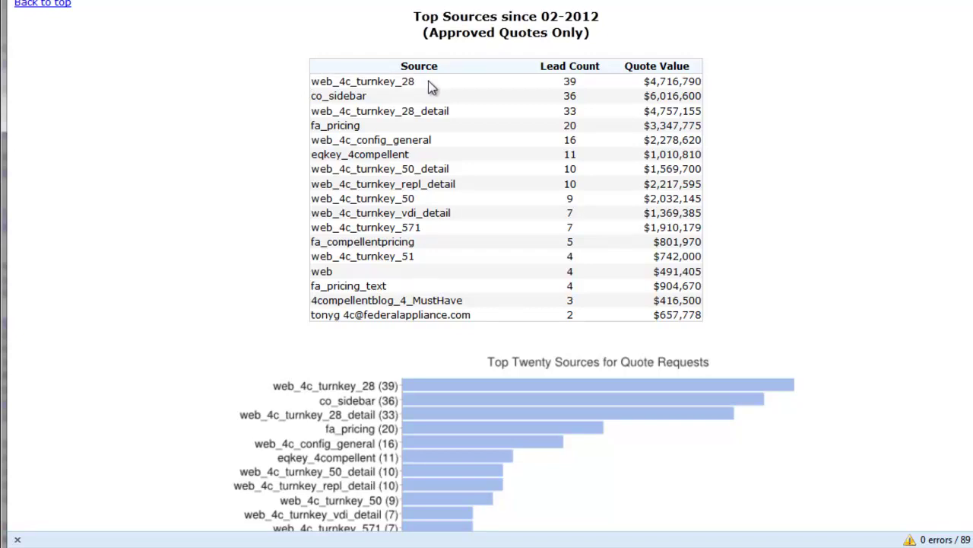